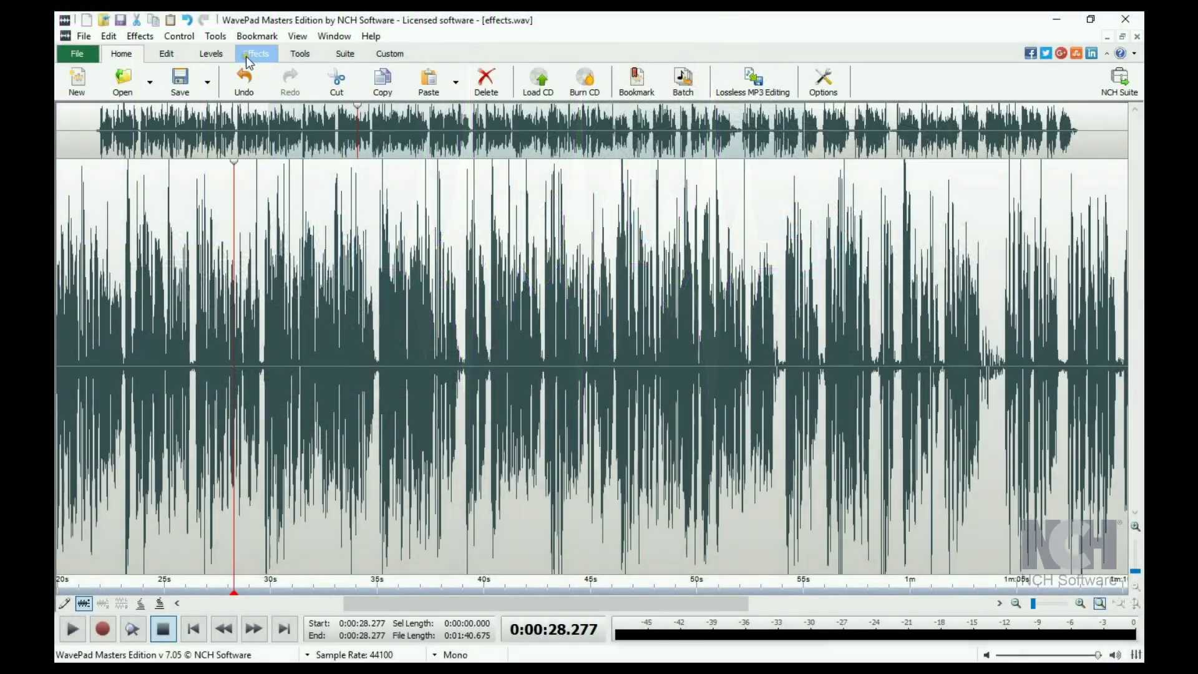
- Select the audio from 29.4 to 35.0 s and open the Special FX list
click(248, 53)
drag(258, 335, 378, 350)
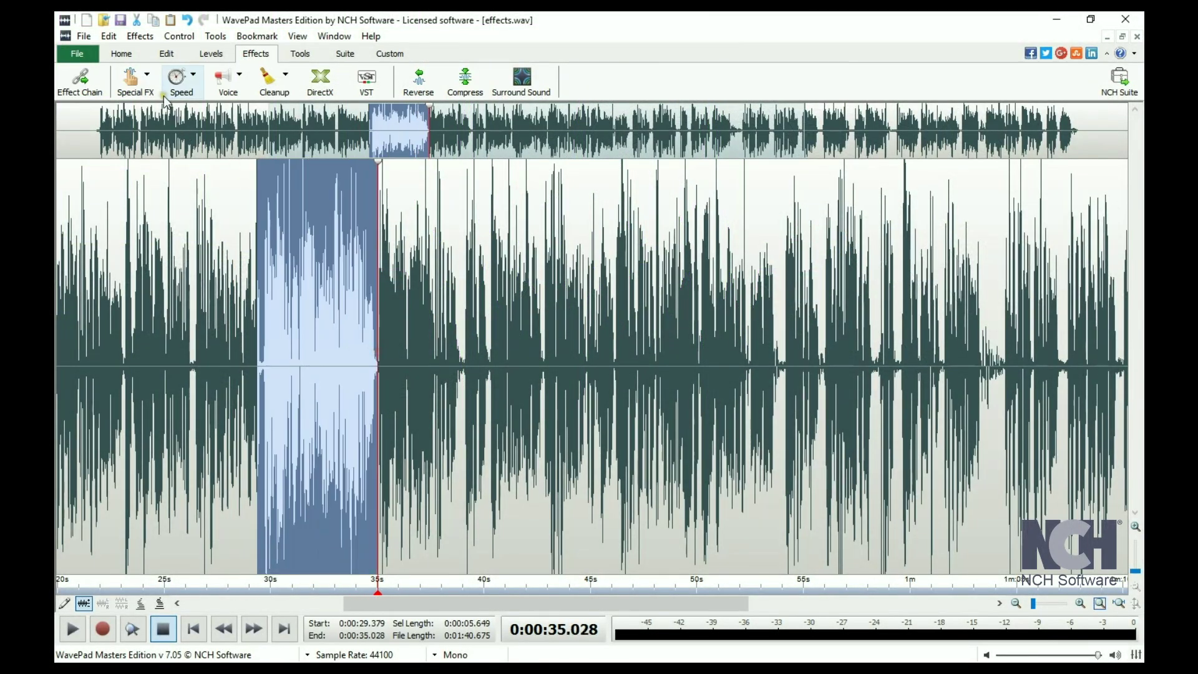
click(149, 79)
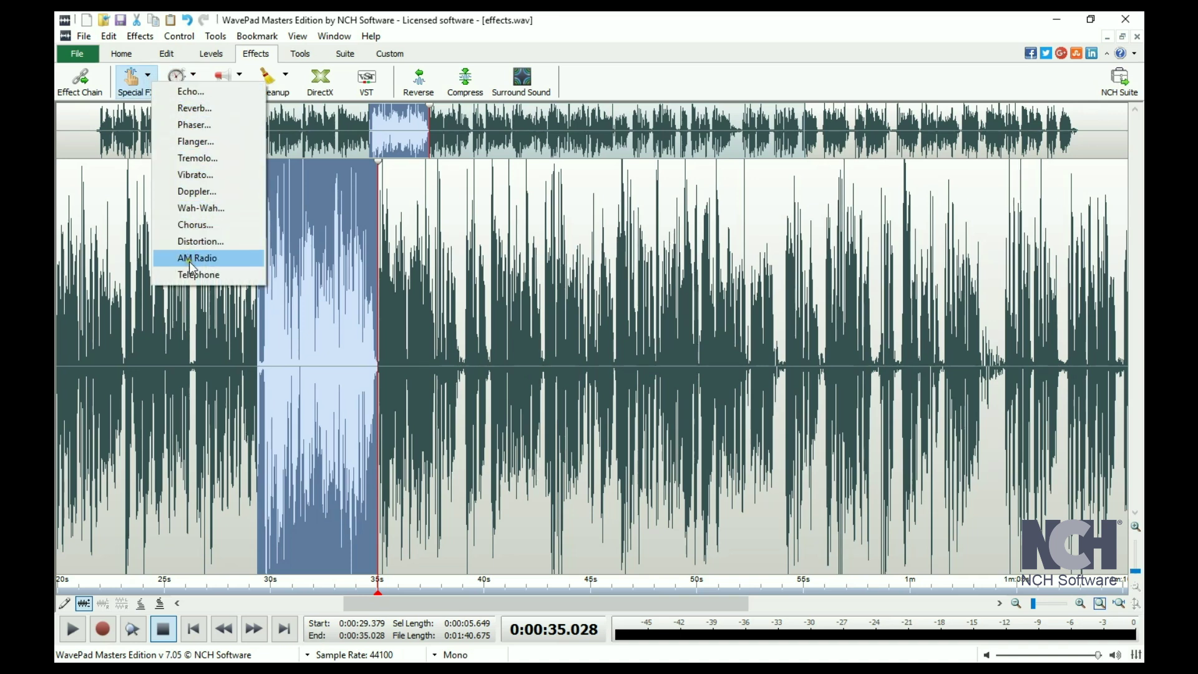
- Preview and apply the Grand Canyon echo preset (750 ms, 75% gain) to the selection
click(185, 97)
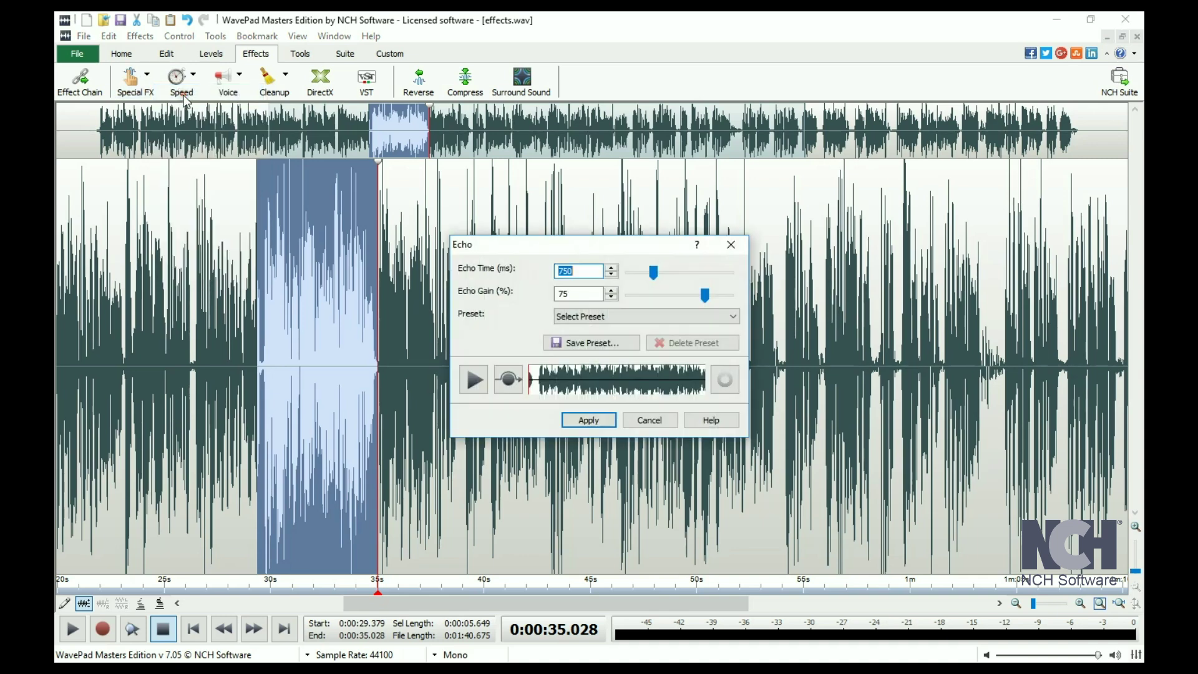
click(596, 319)
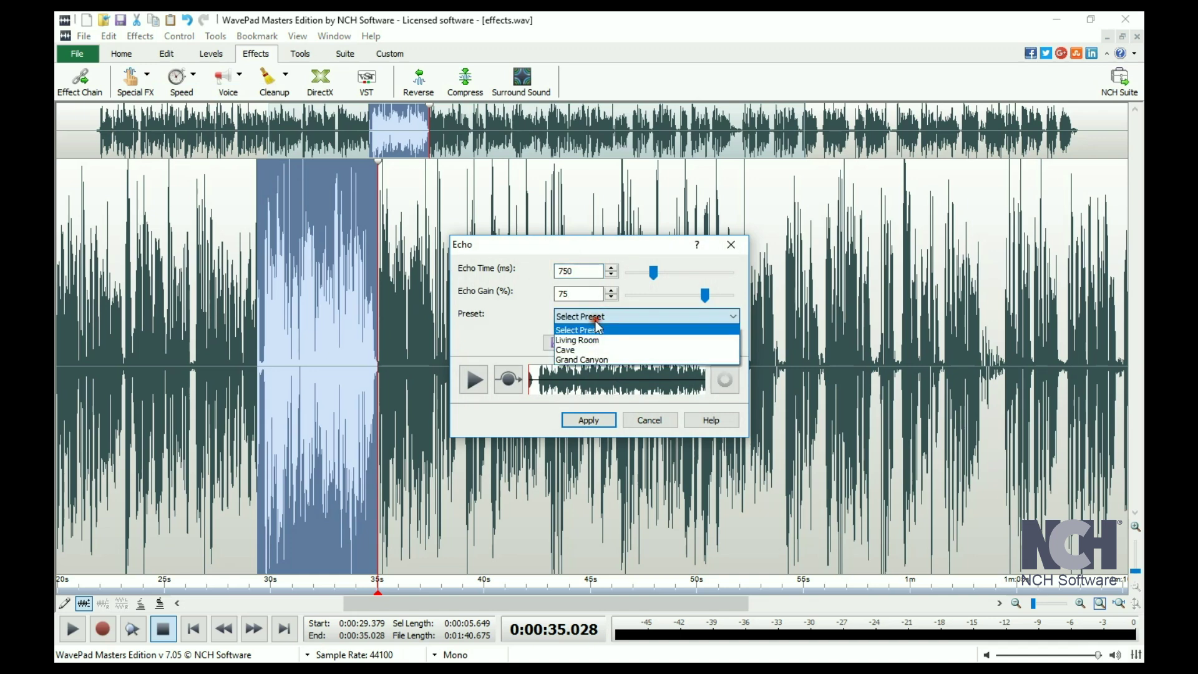
click(597, 358)
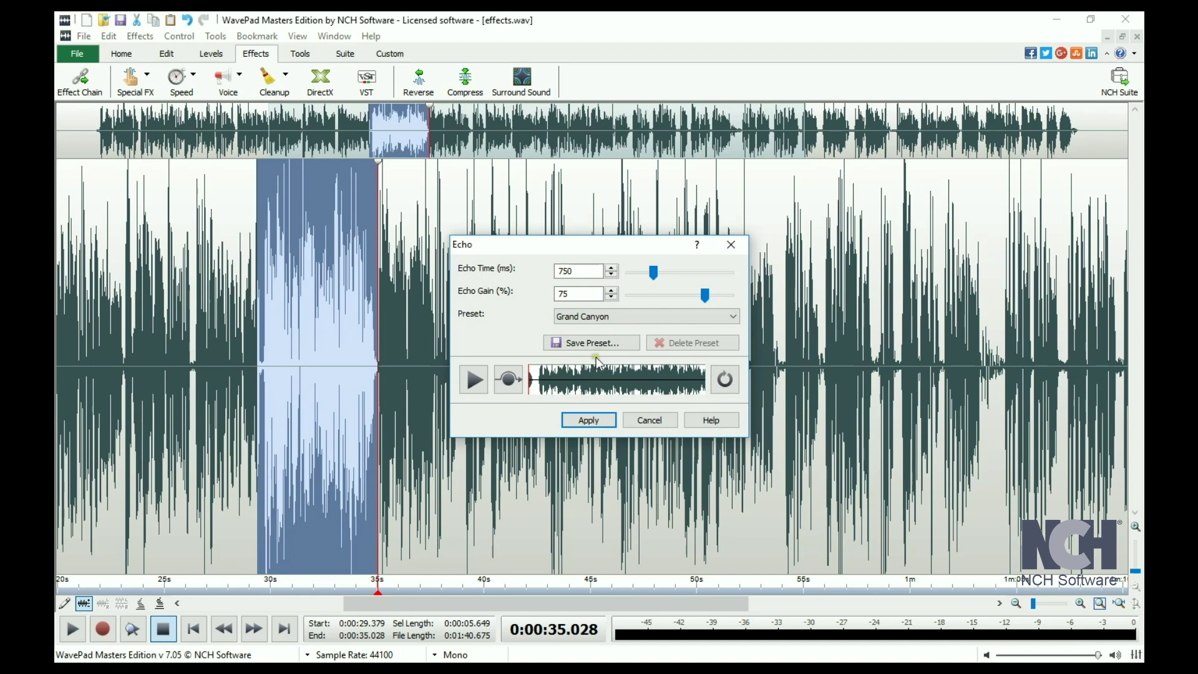
click(472, 382)
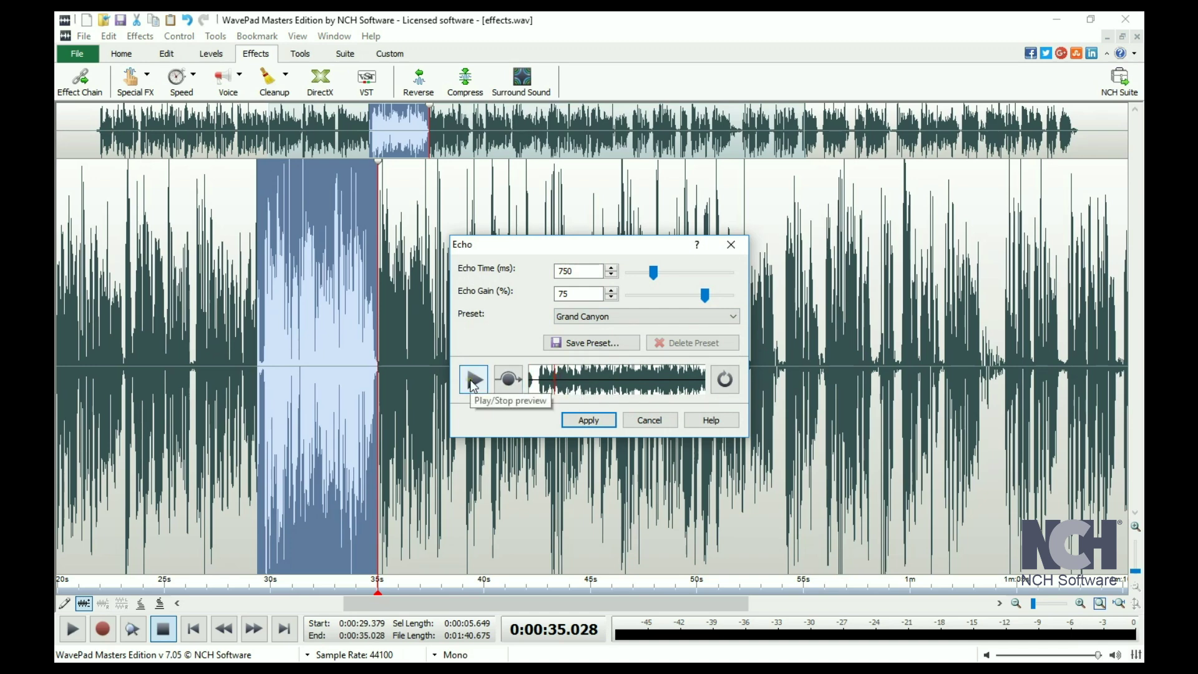
click(473, 382)
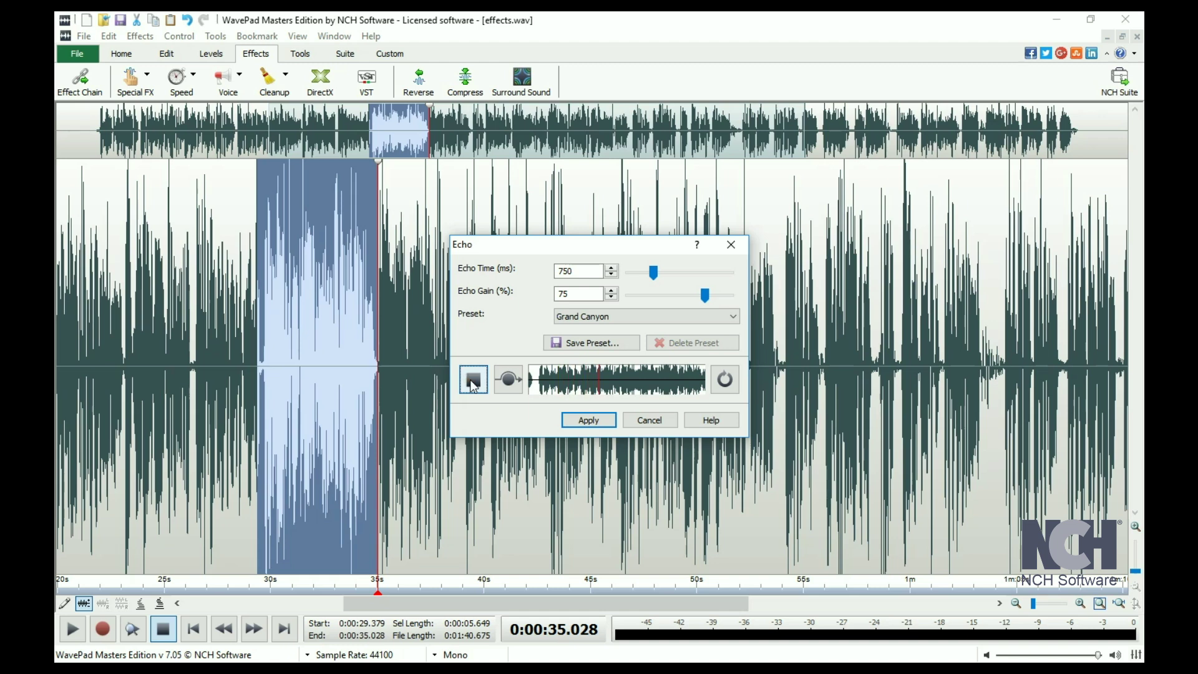
click(473, 382)
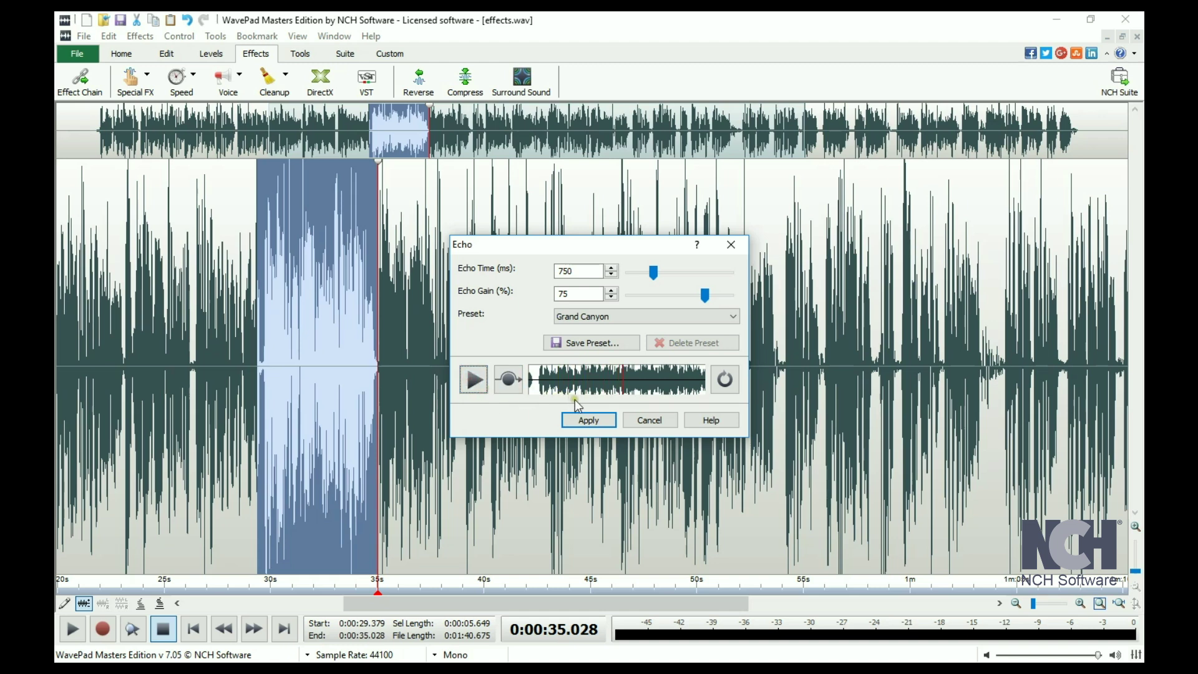
click(588, 420)
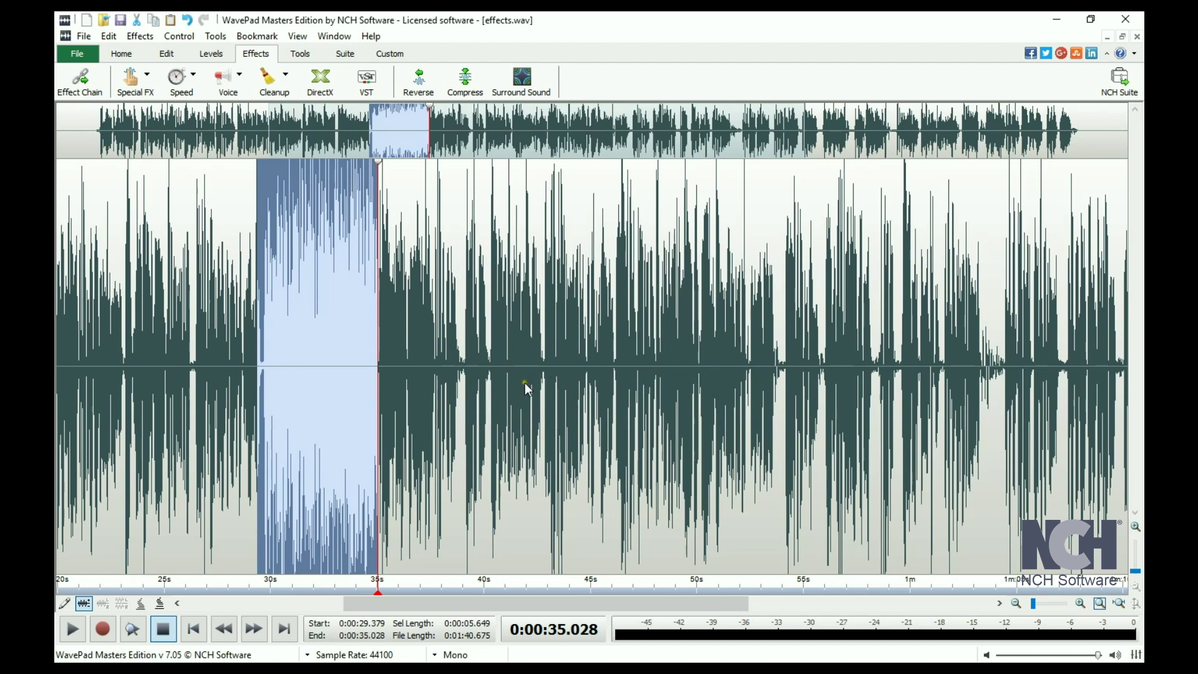
- Apply the Auditorium reverb preset (500 ms decay, 75 ms predelay) to 39.0–42.9 s
mouse_move(462, 384)
mouse_down()
mouse_move(565, 388)
mouse_move(546, 389)
mouse_up()
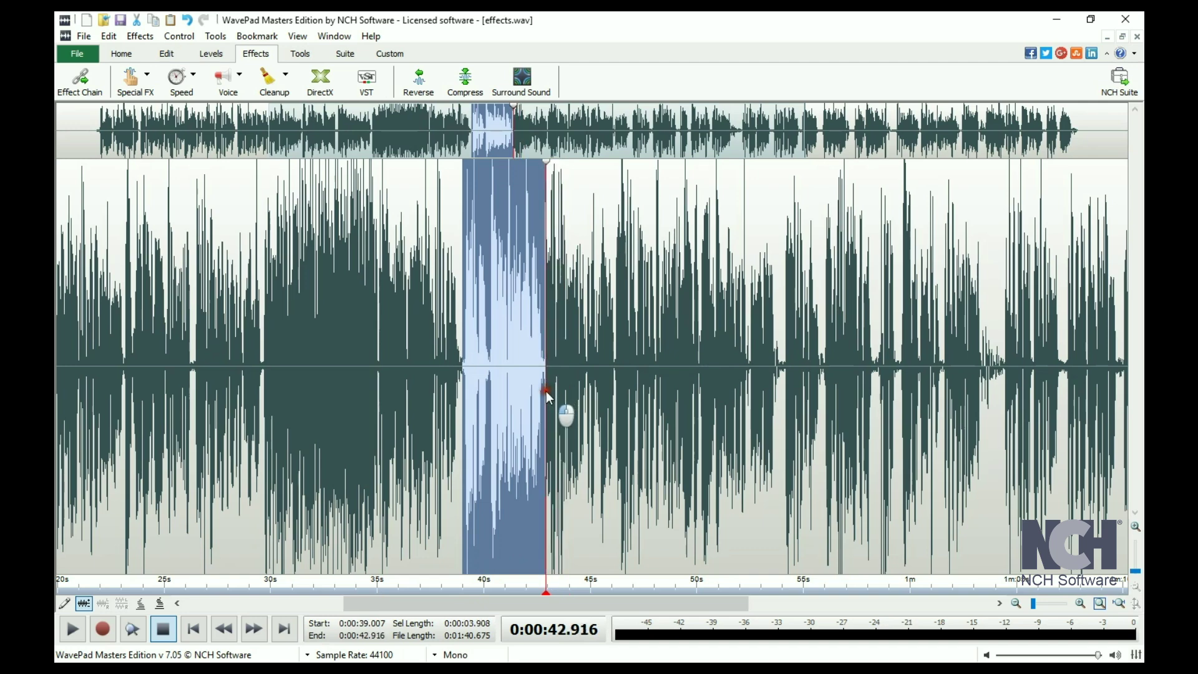
click(129, 80)
click(185, 106)
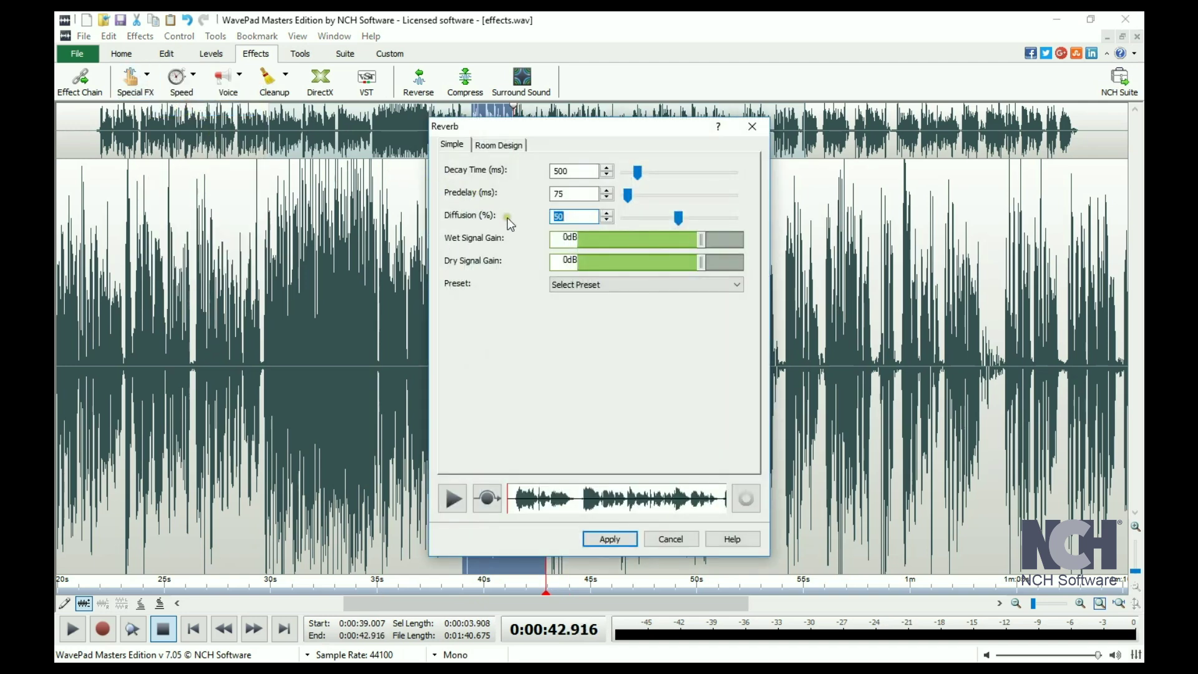
click(579, 285)
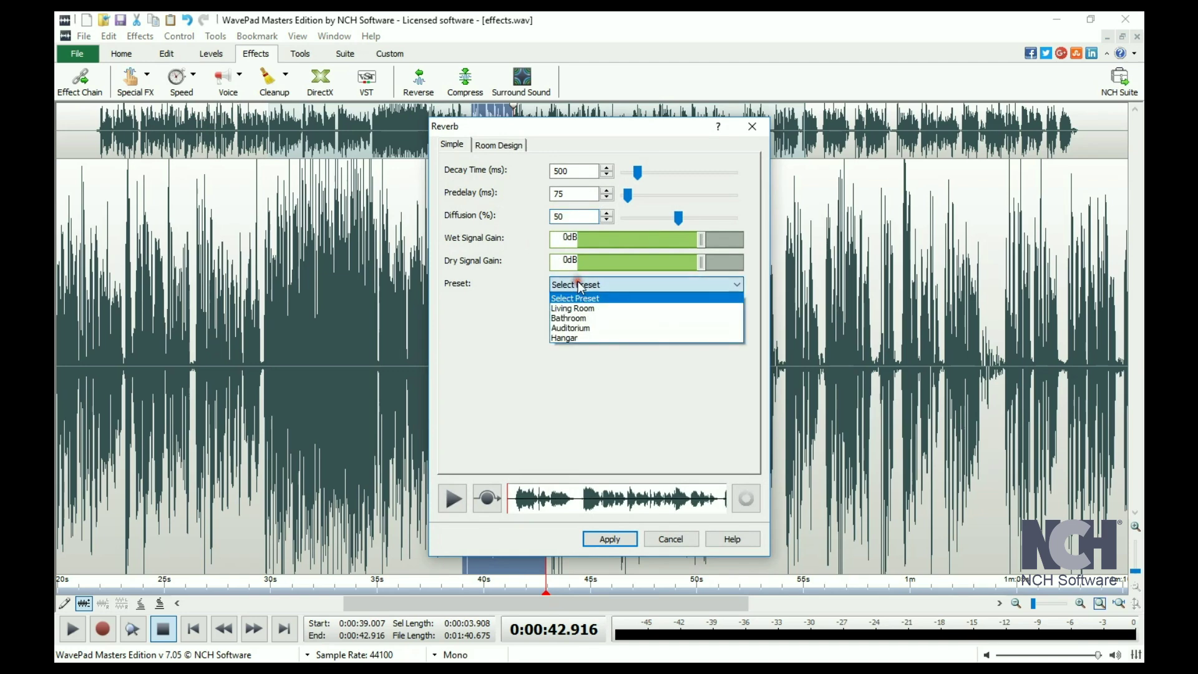
click(584, 329)
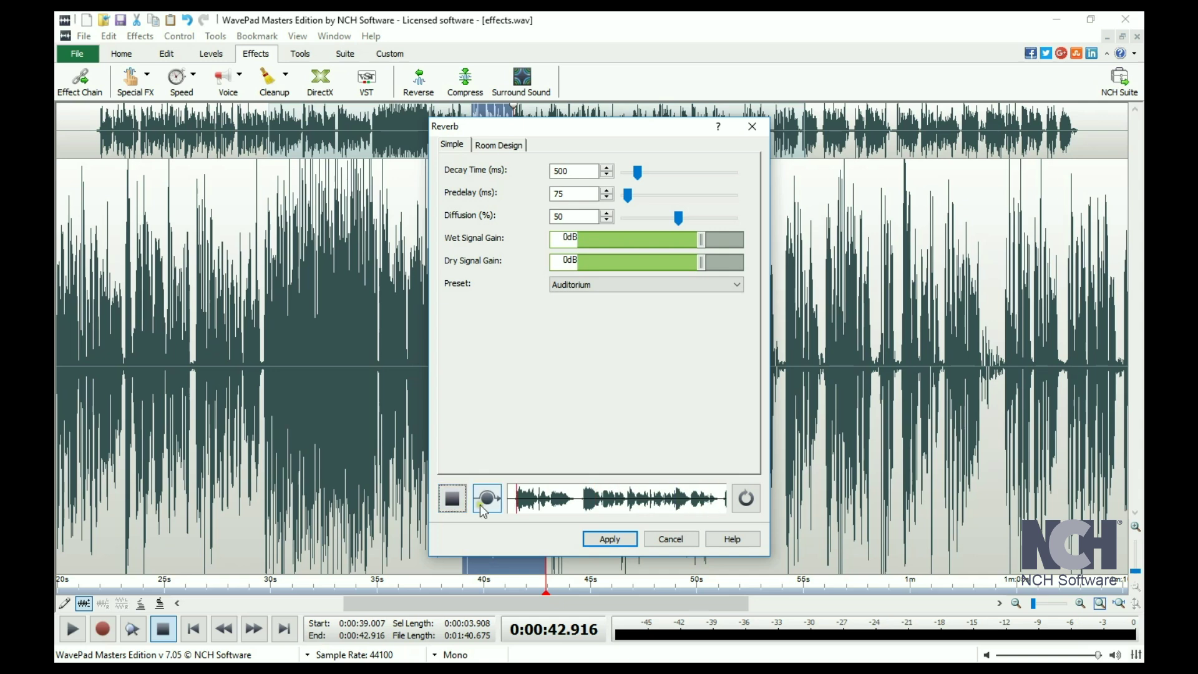
click(451, 504)
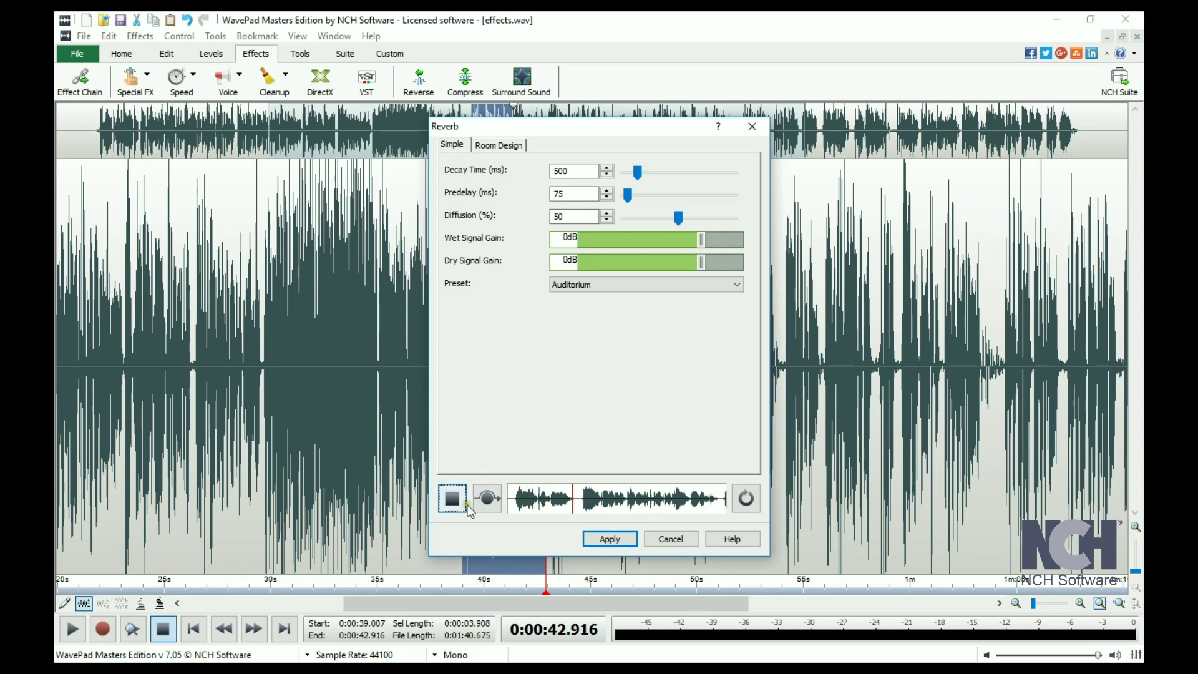
click(611, 540)
- Clear the selection, undo the last two edits, then redo one
click(597, 423)
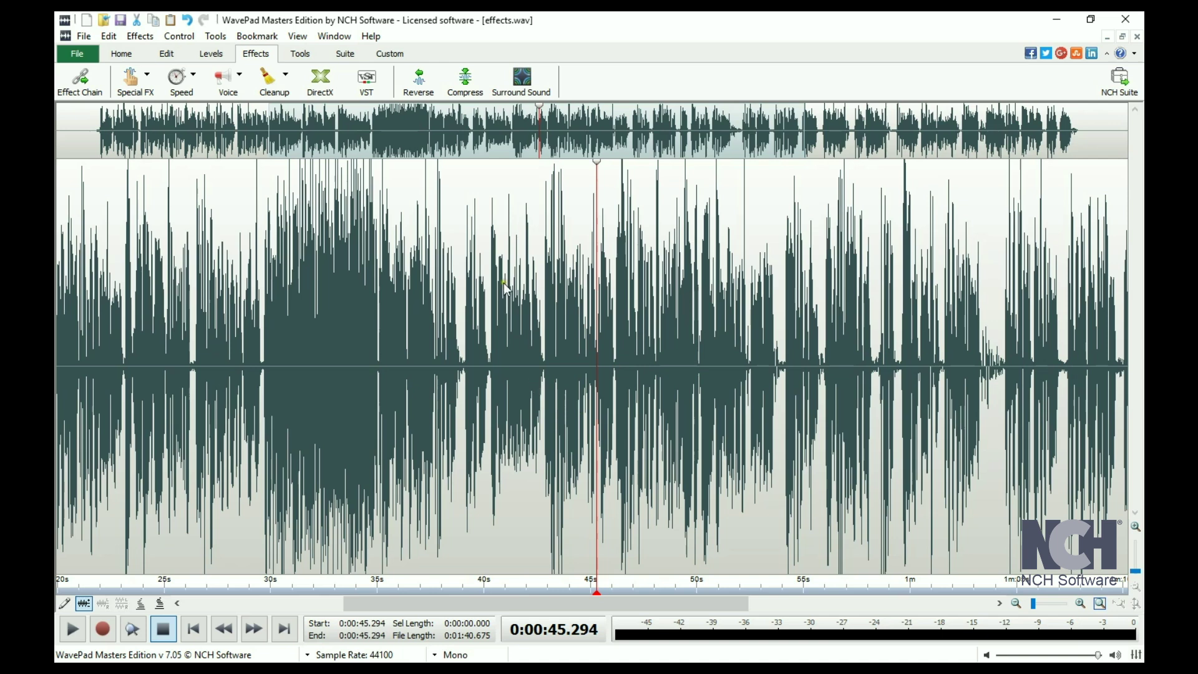
click(188, 20)
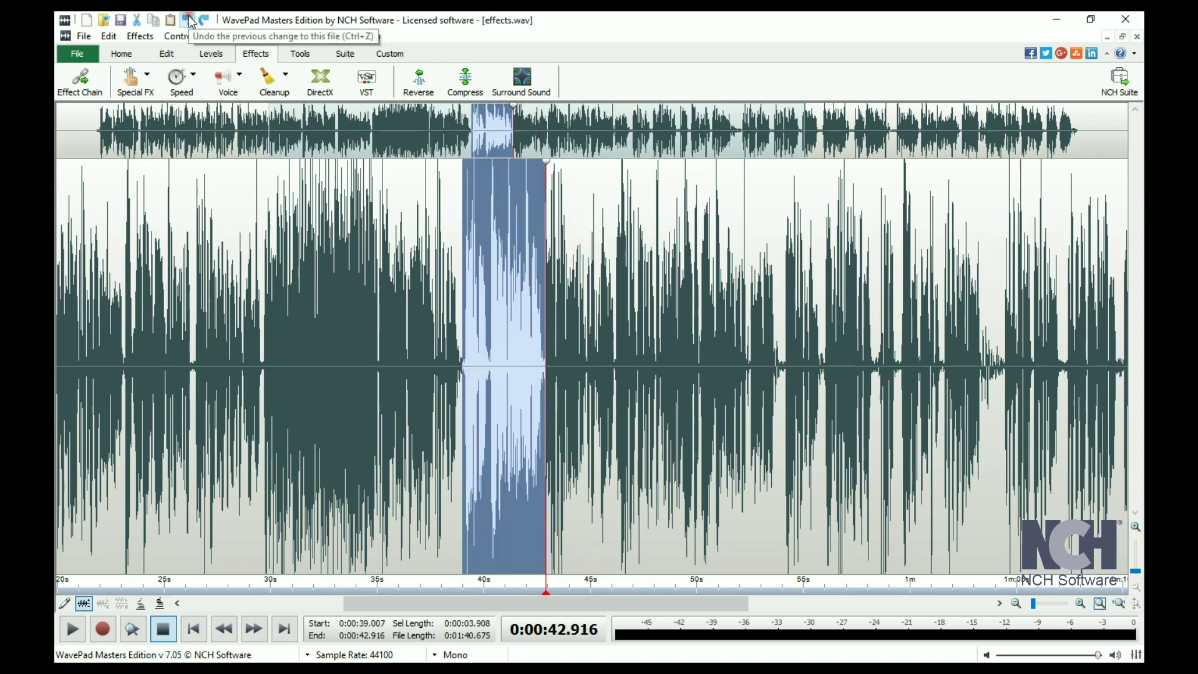
click(188, 22)
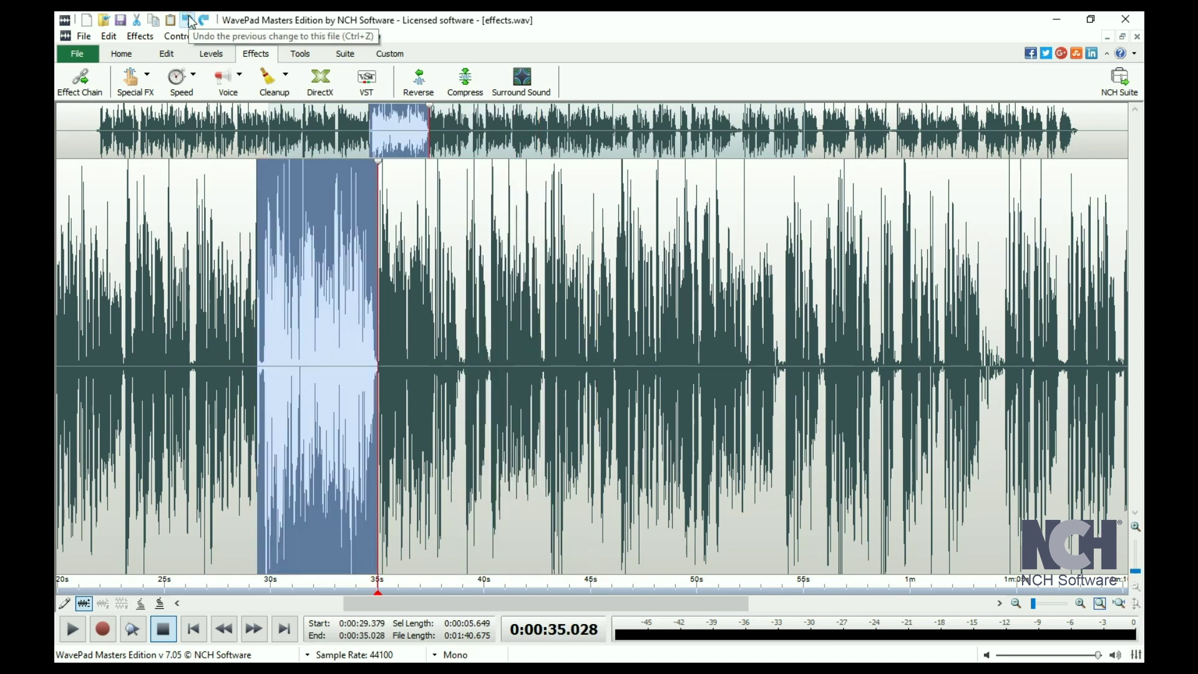
click(203, 19)
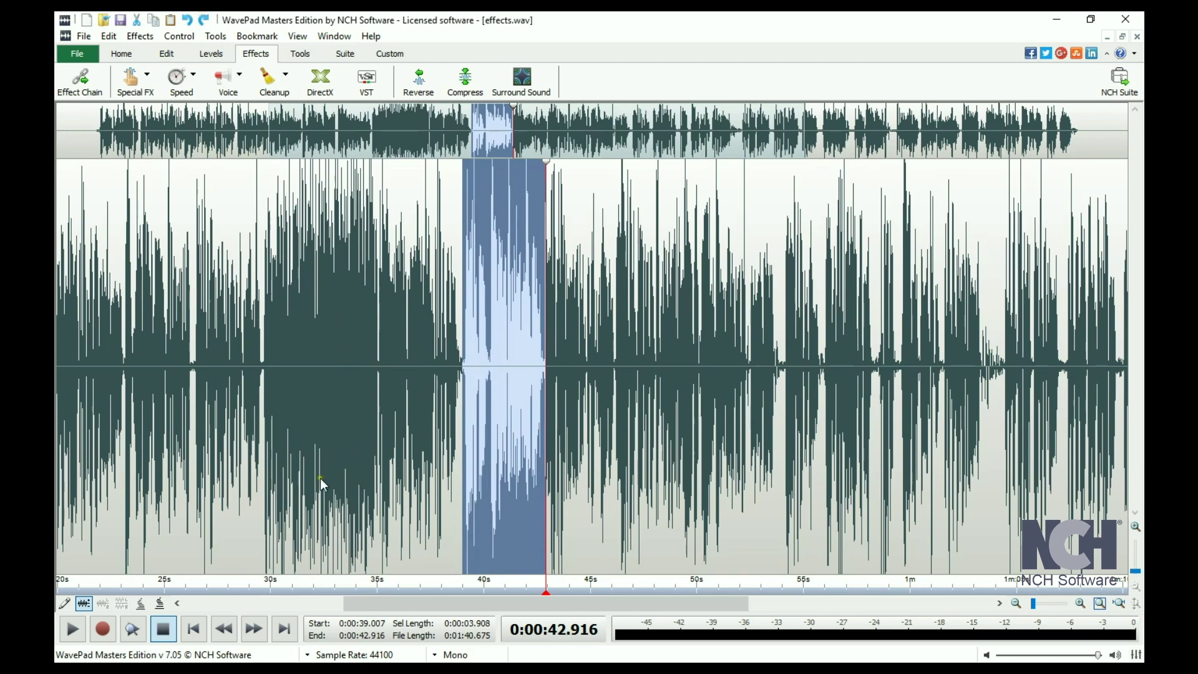
- Select the audio from 29.6 to 35.1 s and open the Speed dropdown
mouse_move(263, 427)
mouse_down()
mouse_move(272, 394)
mouse_move(381, 407)
mouse_up()
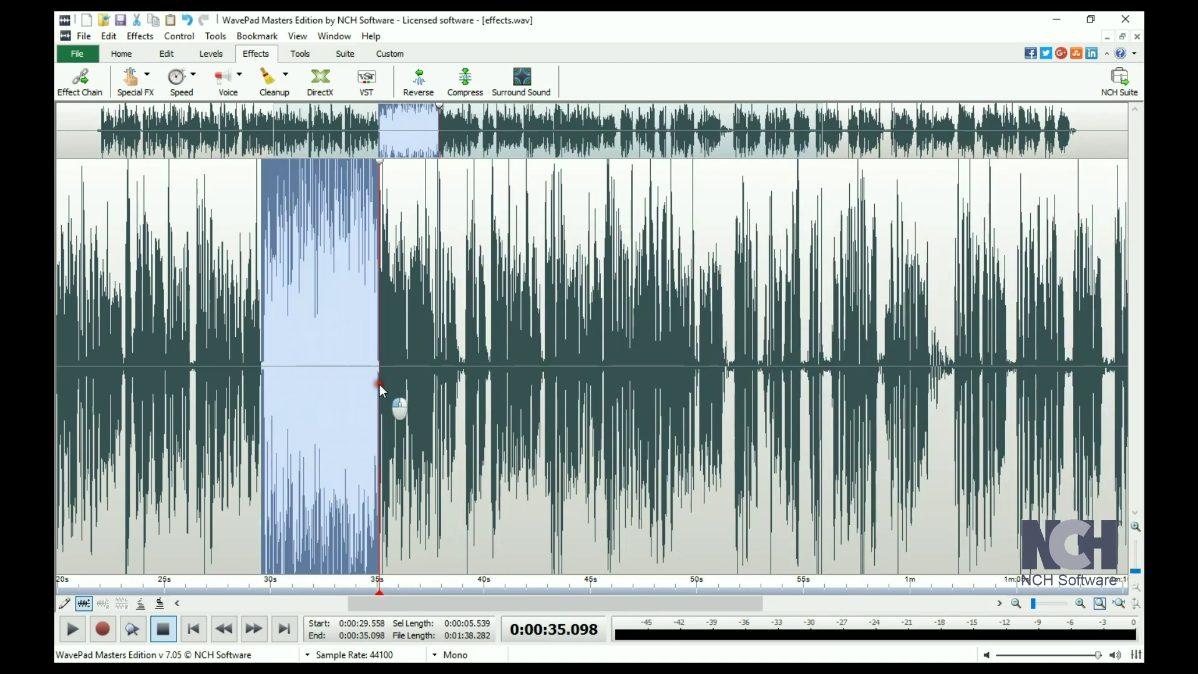
click(197, 92)
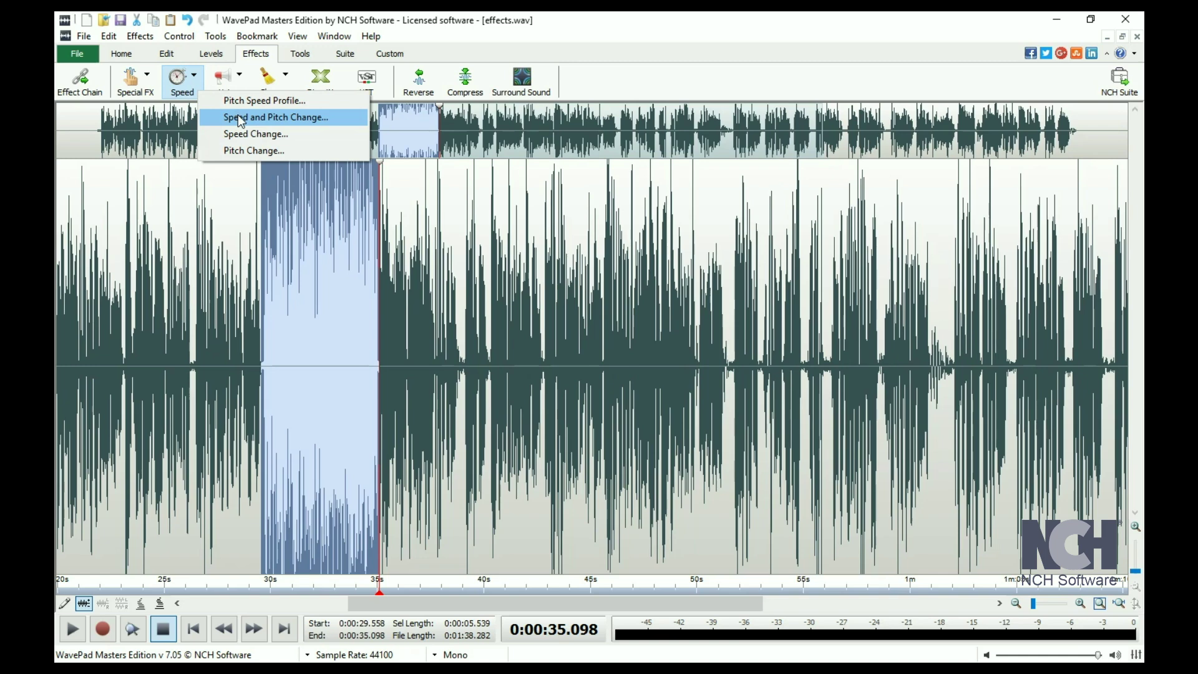
- In Speed and Pitch Change, try 200% and 50%, then preview 150%
click(240, 119)
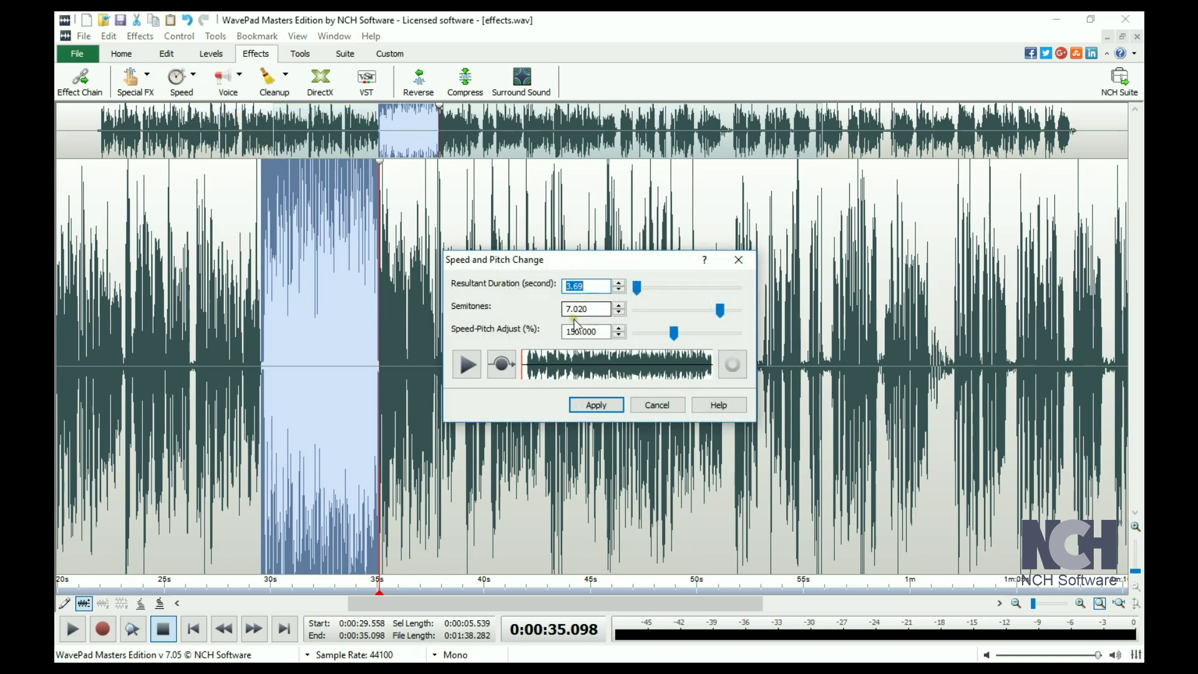
double_click(599, 330)
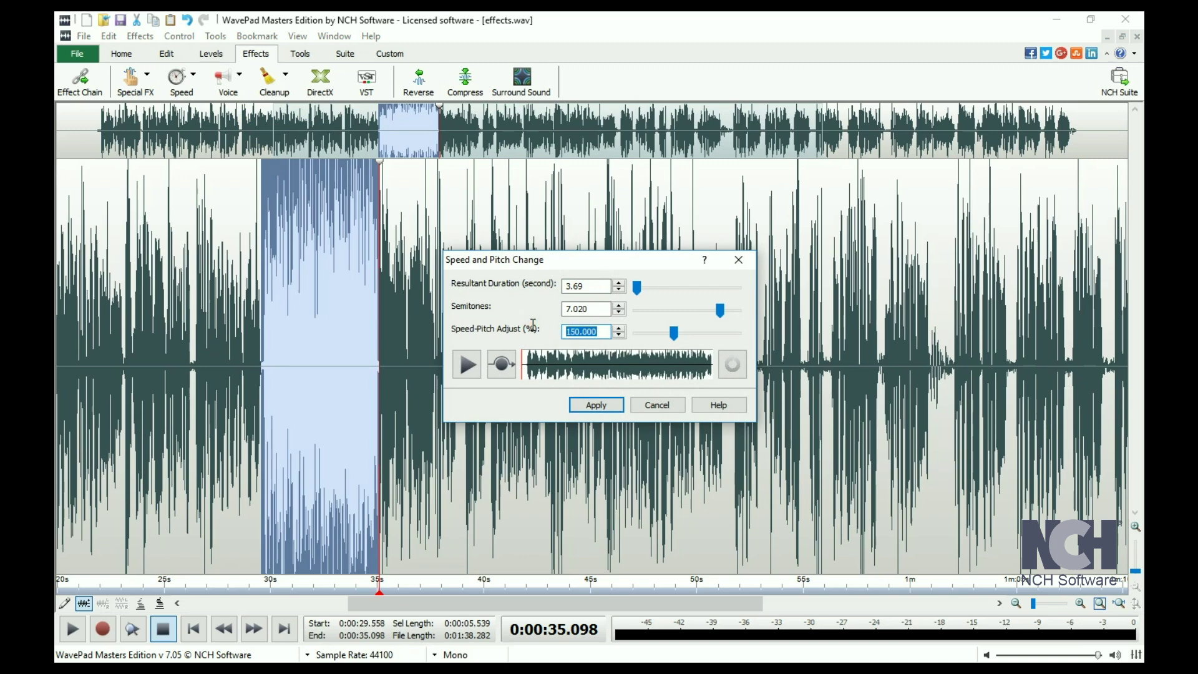
text(200)
key(BackSpace)
key(BackSpace)
key(BackSpace)
text(50)
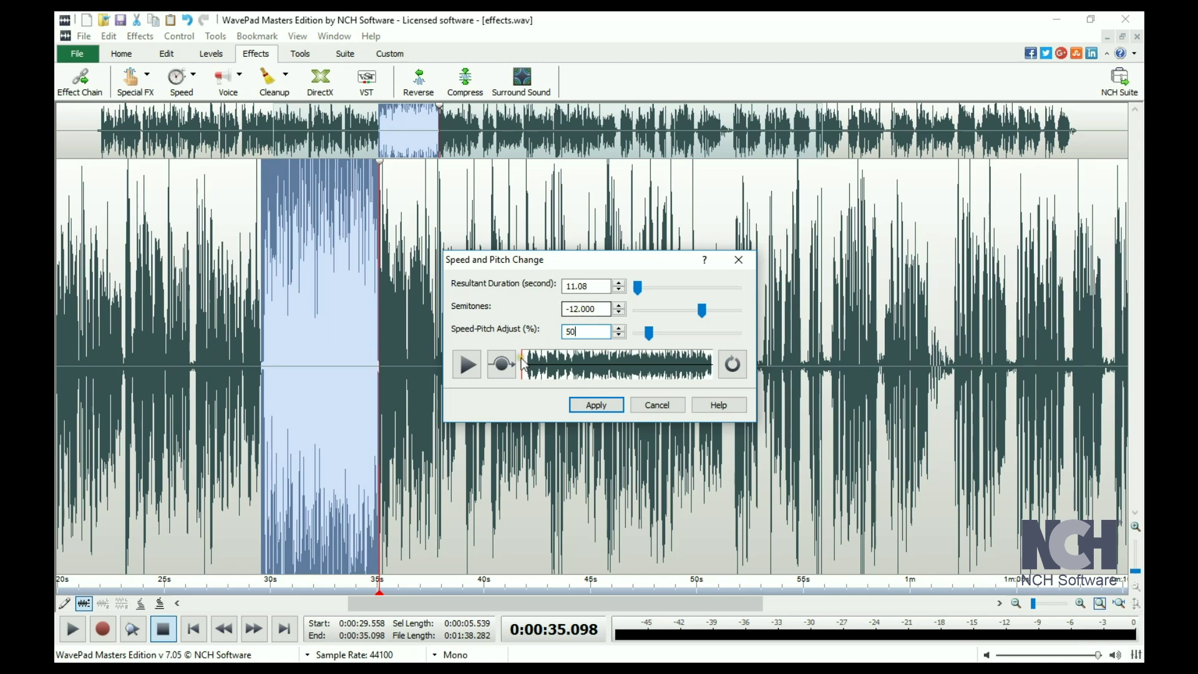
click(468, 367)
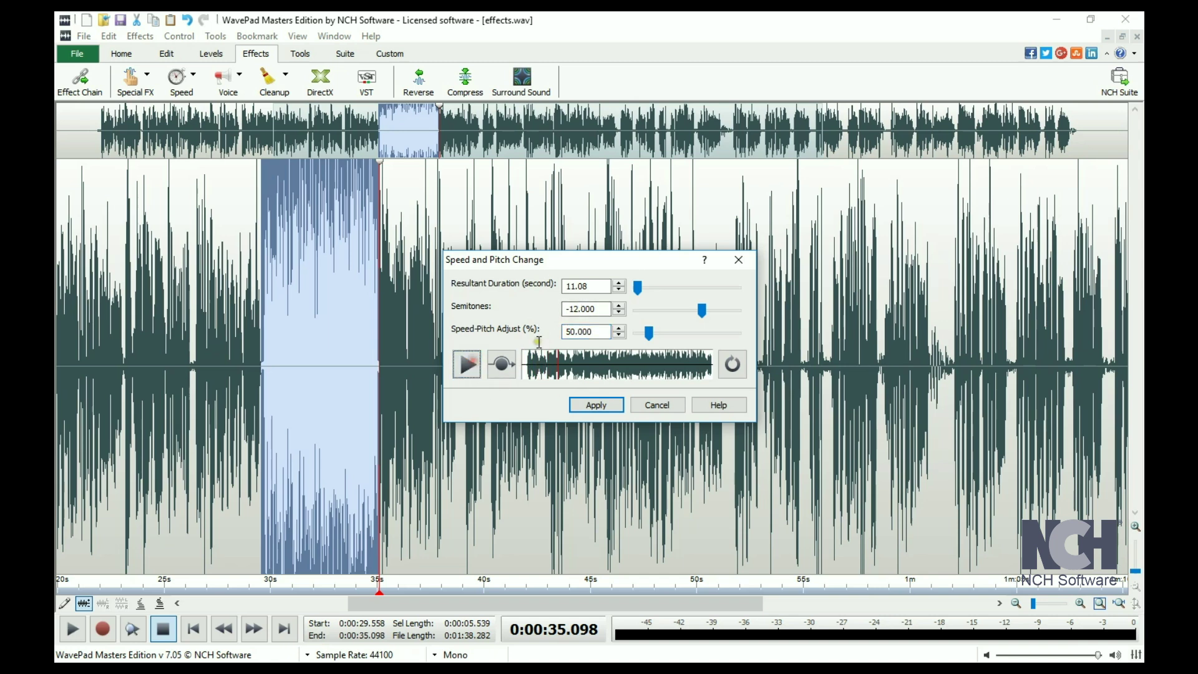
double_click(599, 331)
text(150)
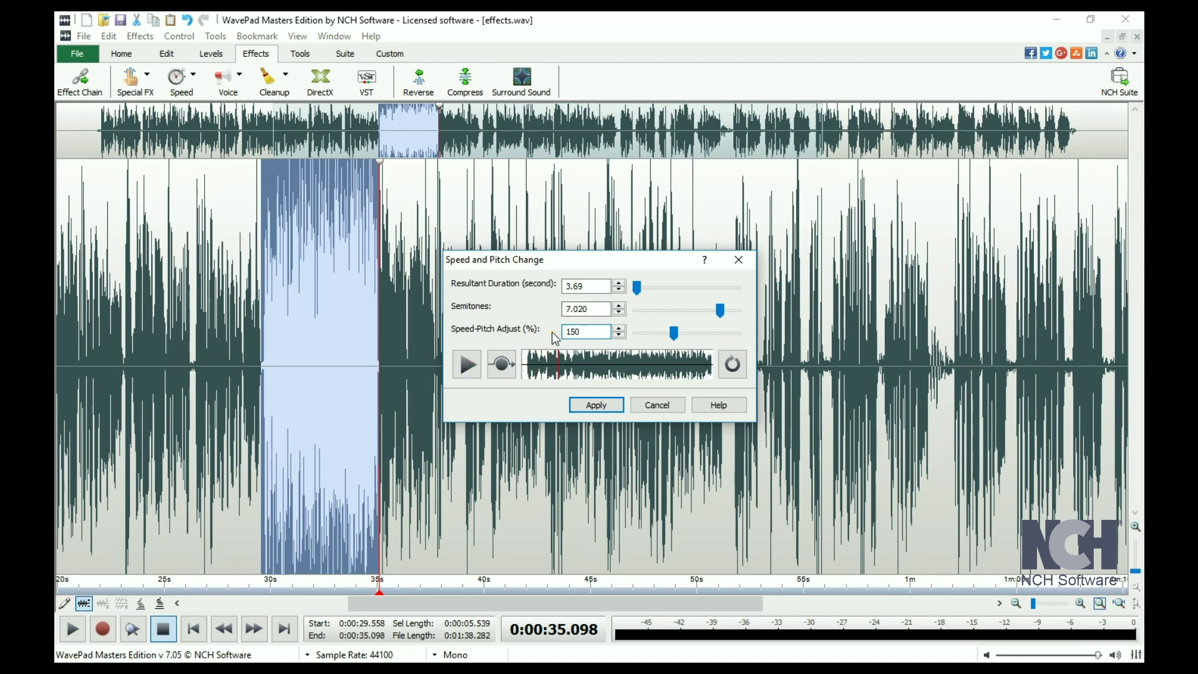
click(466, 367)
click(466, 368)
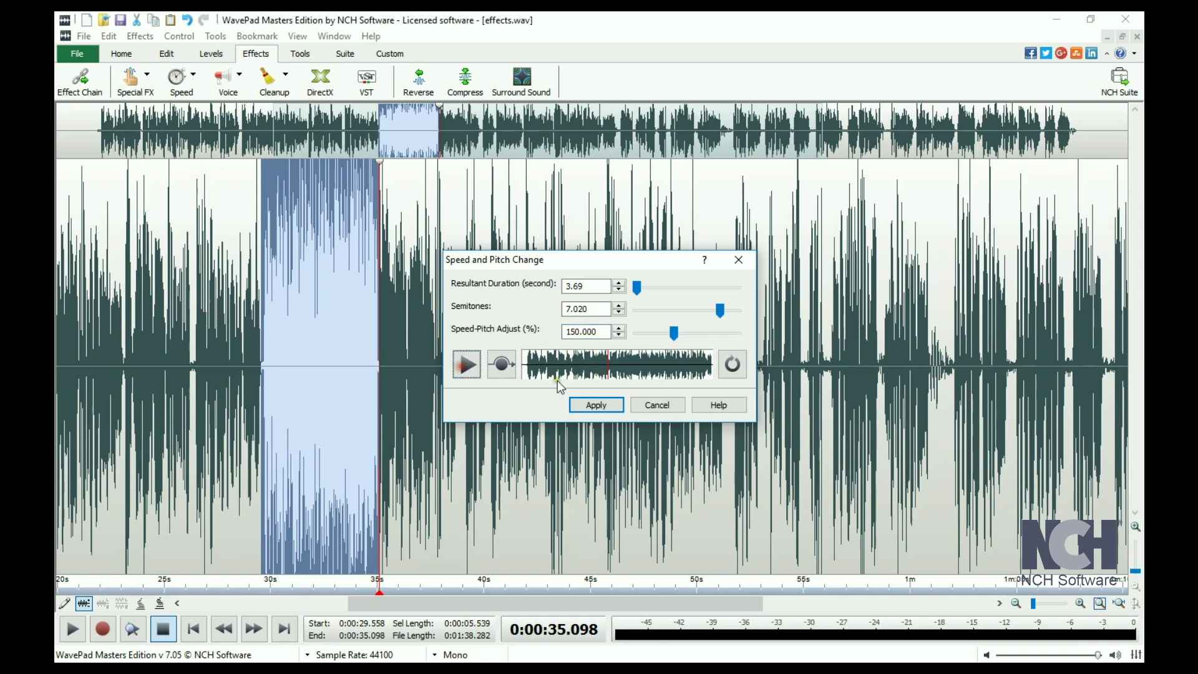
- Apply the 150% speed change, then reverse 43.8–46.9 s and play it back
click(614, 408)
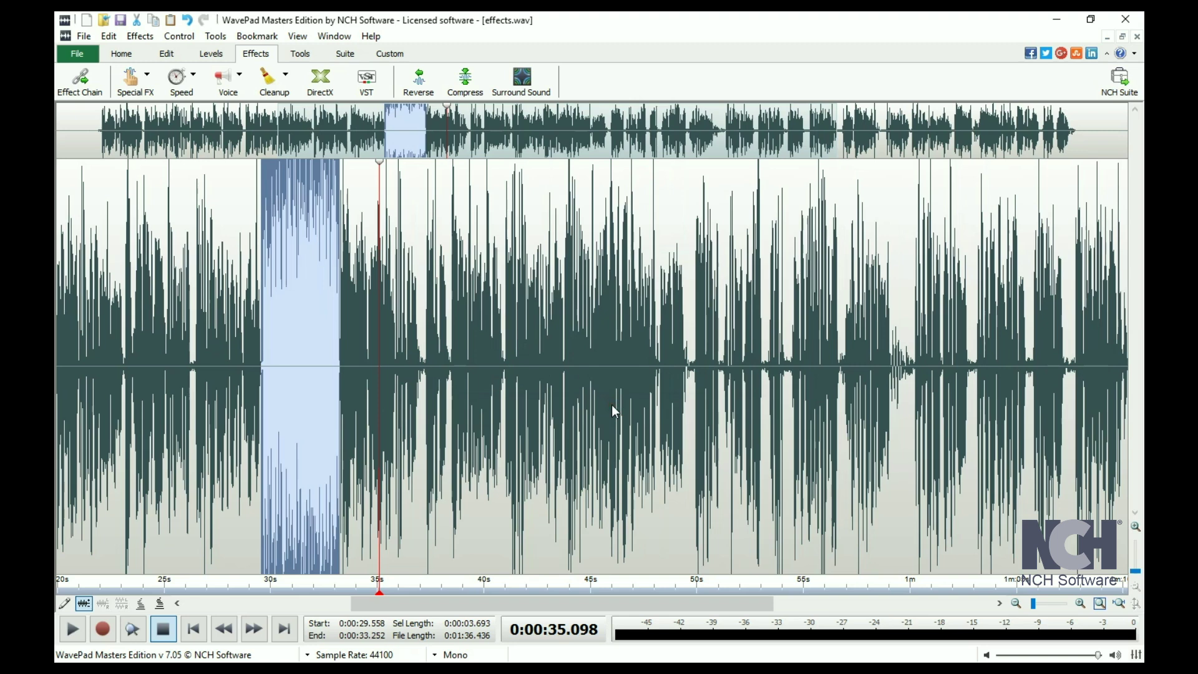
drag(566, 396, 632, 398)
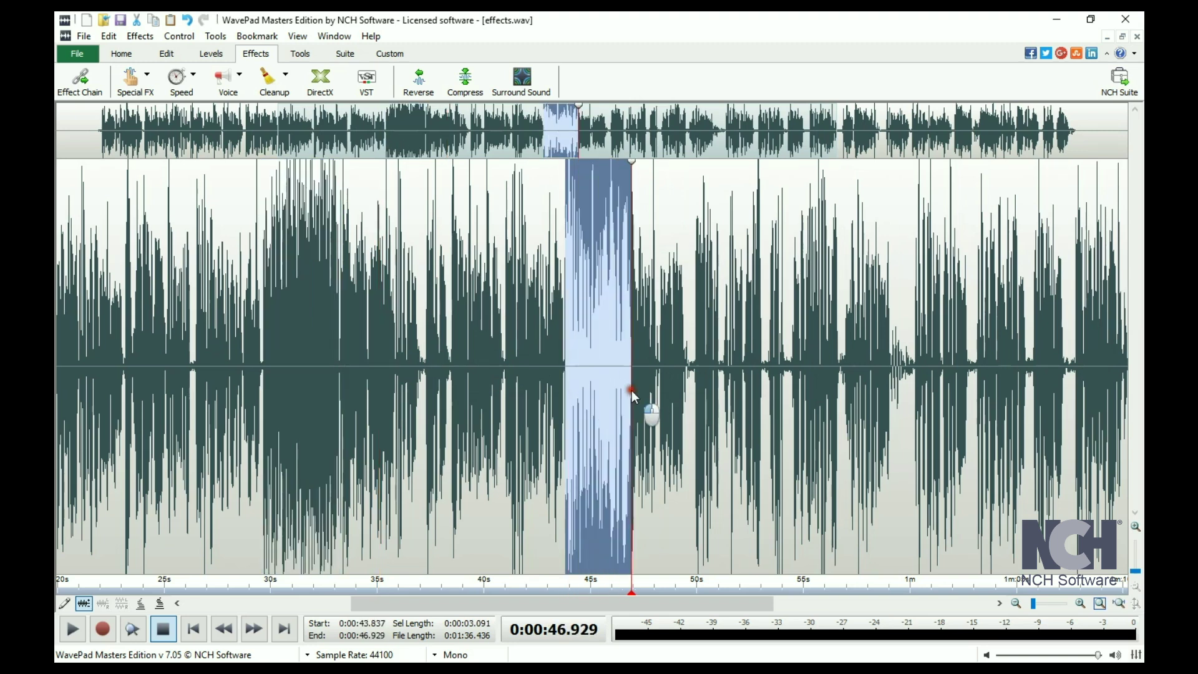
click(419, 82)
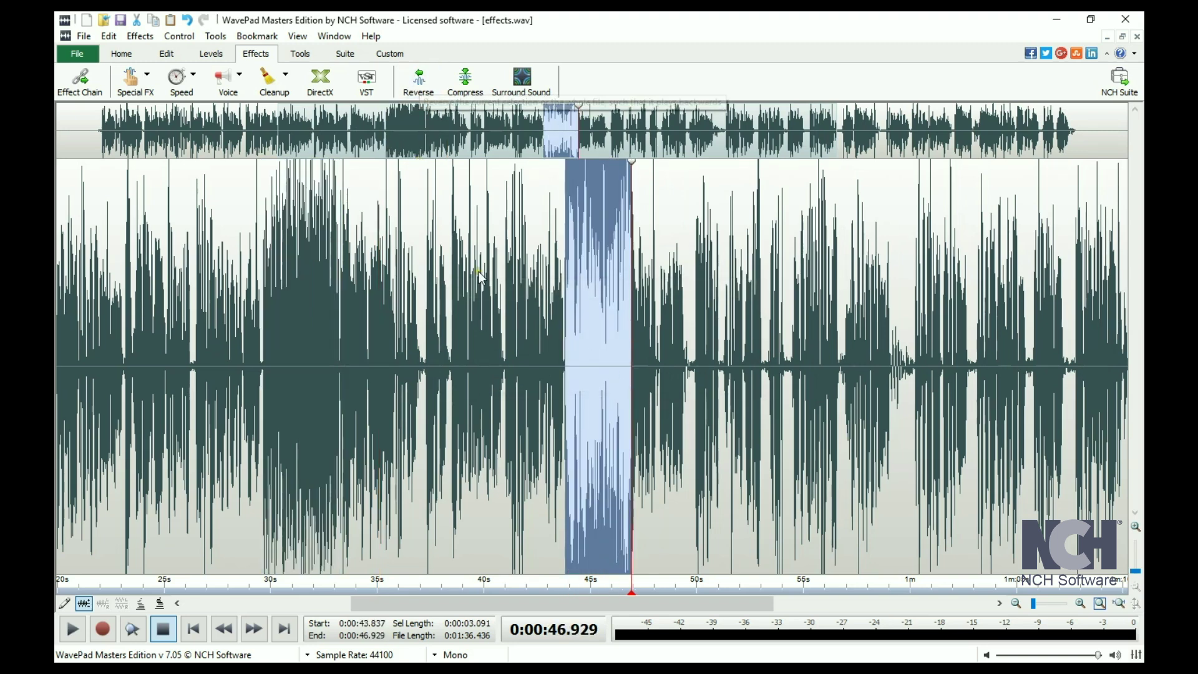
click(73, 630)
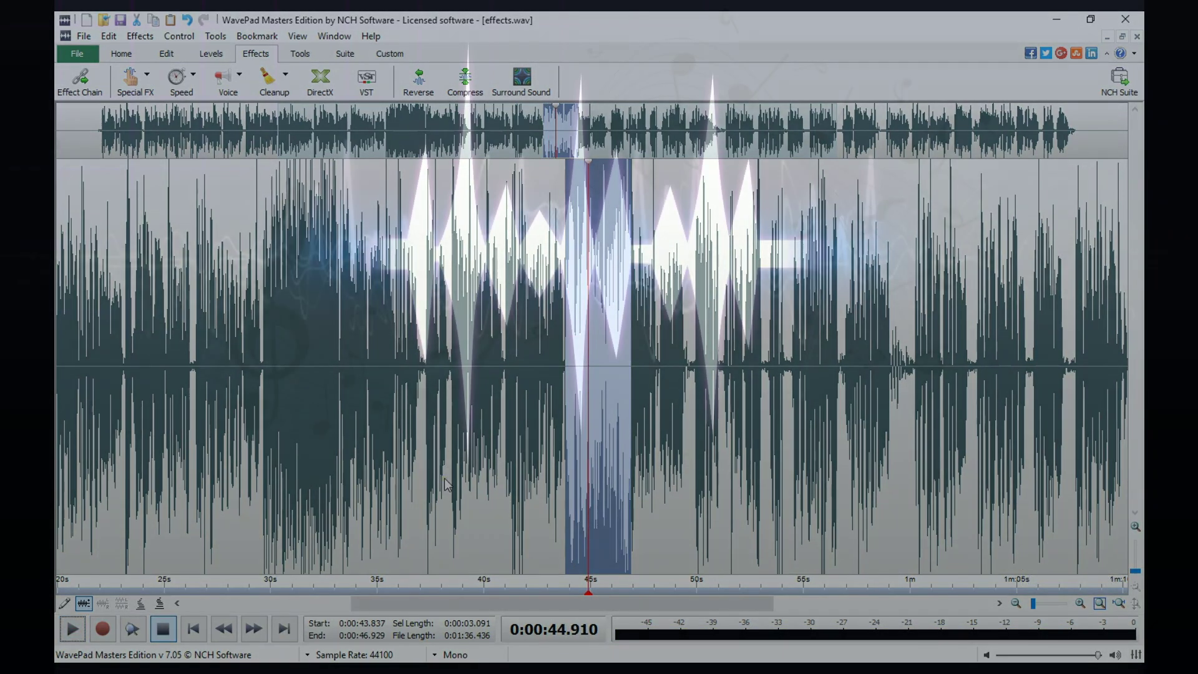